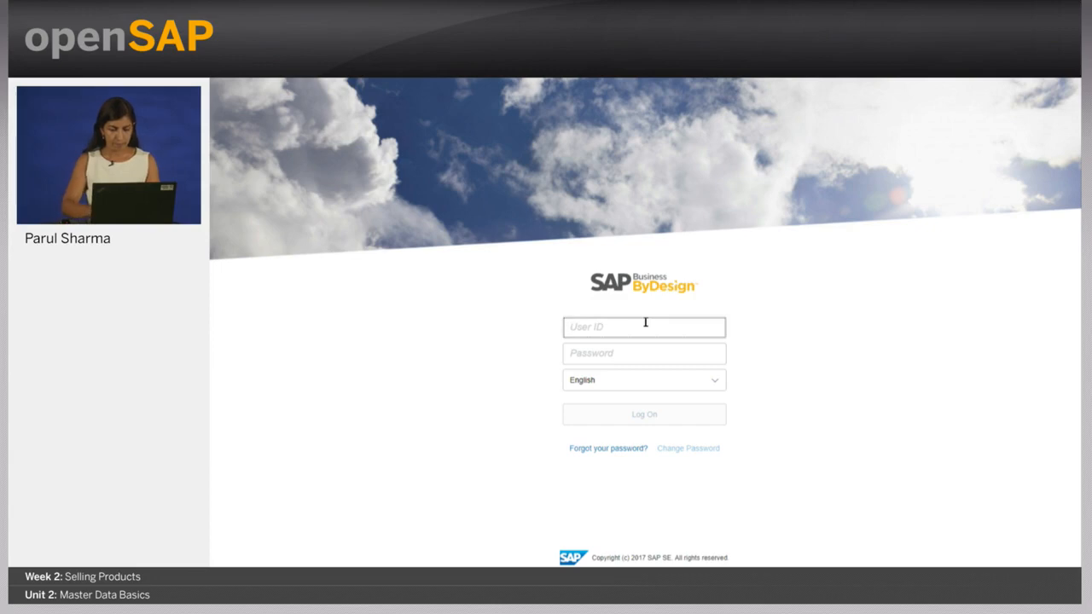
Step: Log on with the user ID and password, continuing despite existing sessions
type("ATION01")
key("Tab")
type("*******")
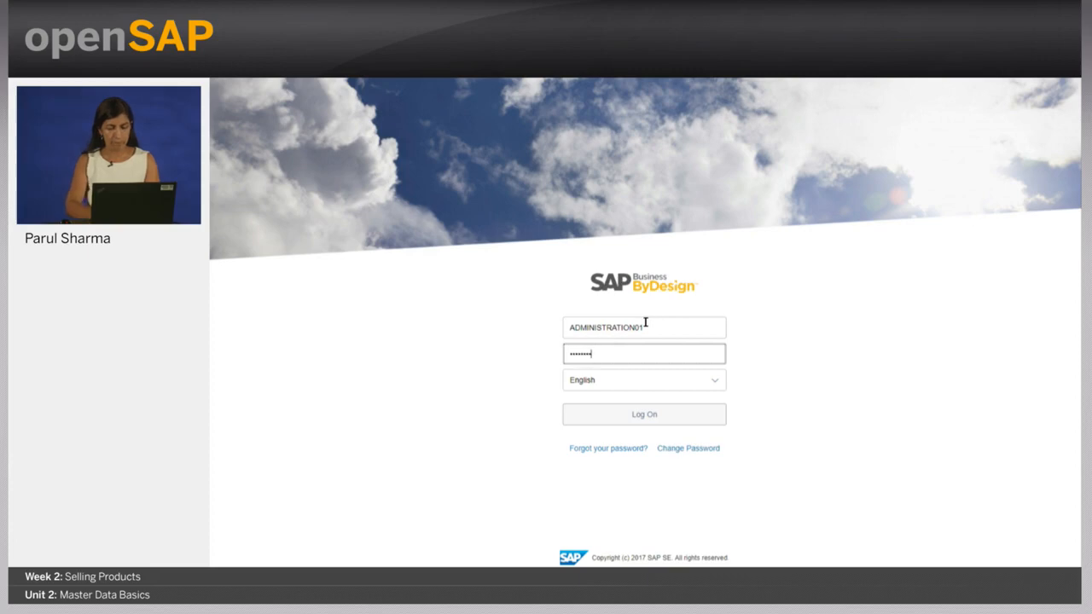
type("*")
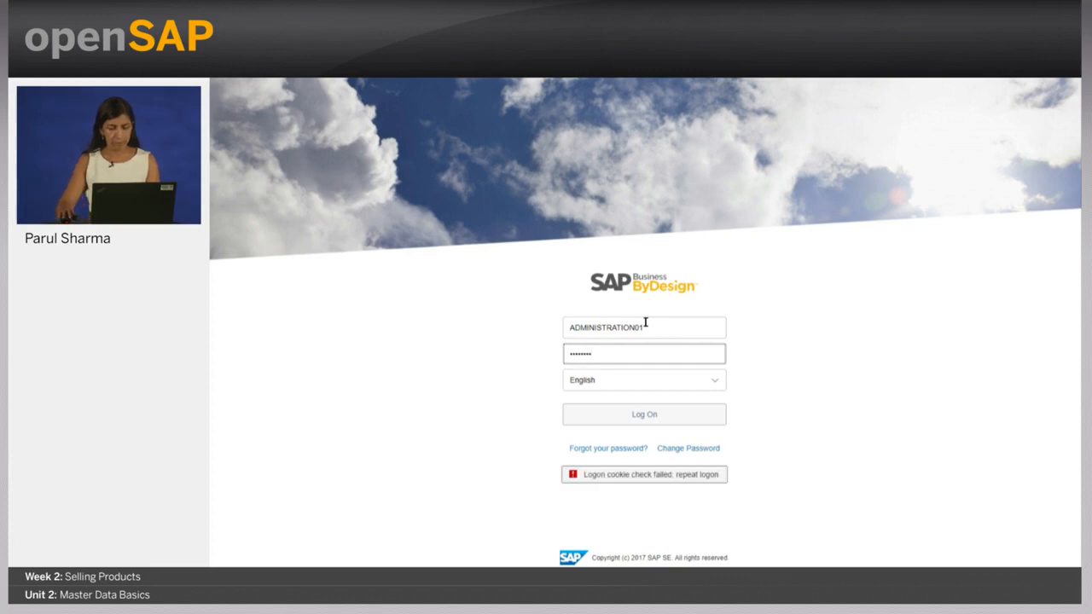
left_click(650, 415)
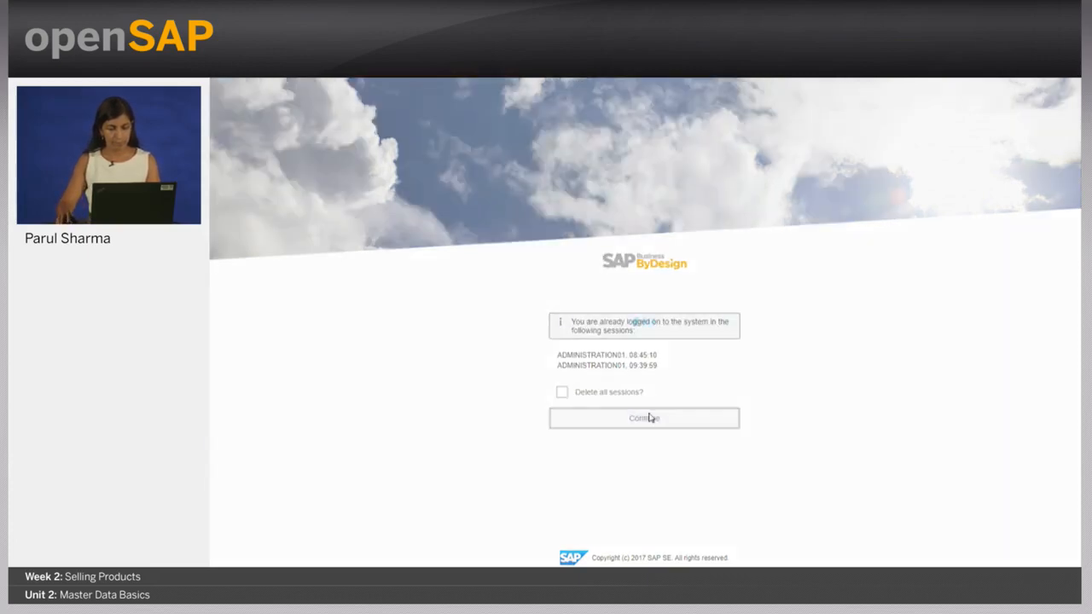
left_click(646, 417)
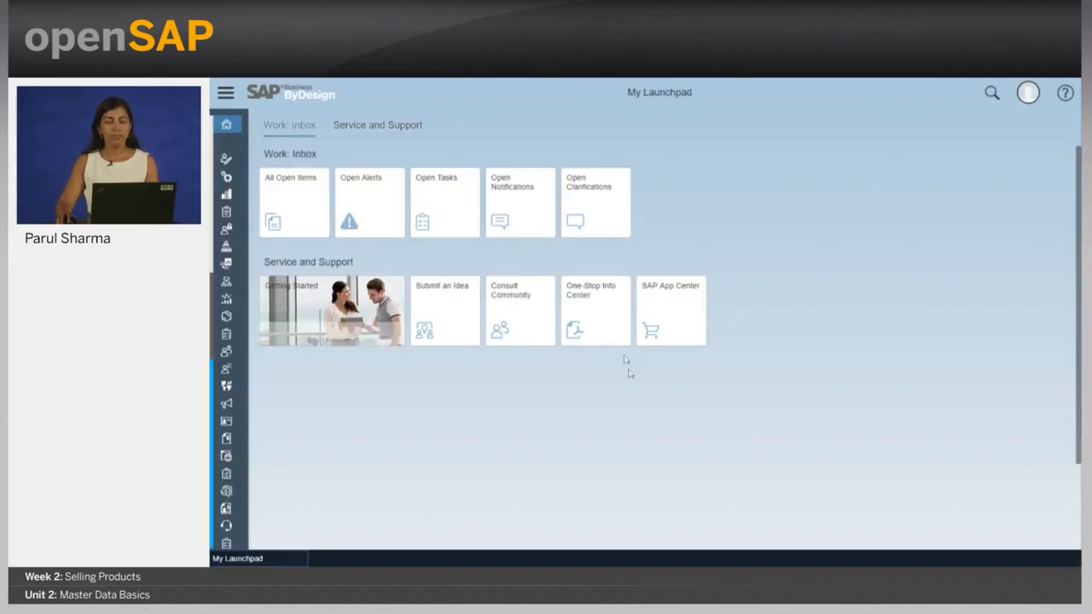
Step: Filter the work-center menu by 'organ' to bring up Organizational Management
left_click(226, 95)
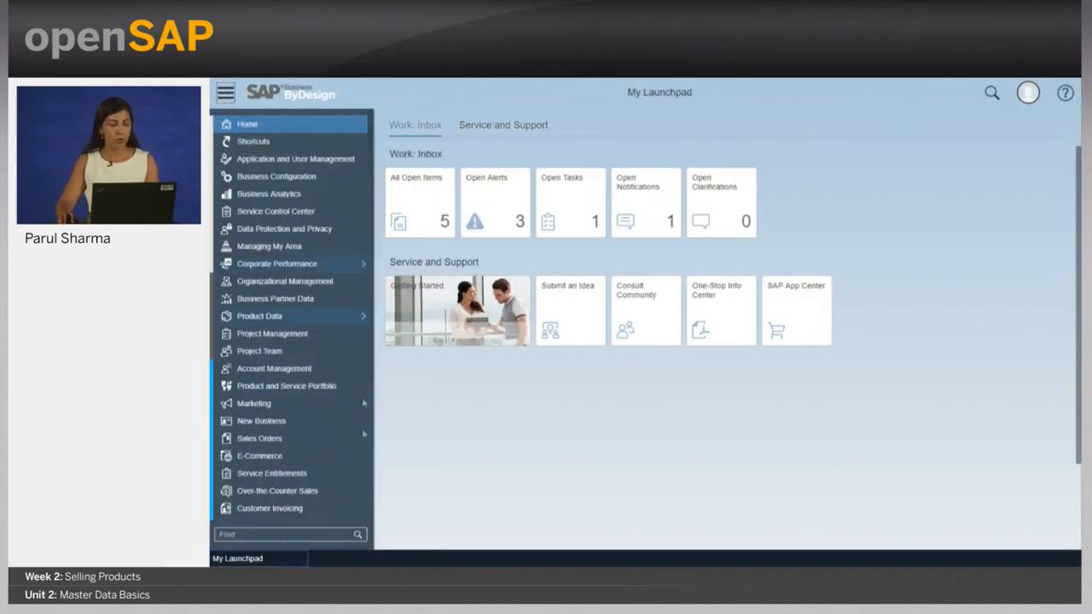
left_click(316, 533)
type("organ")
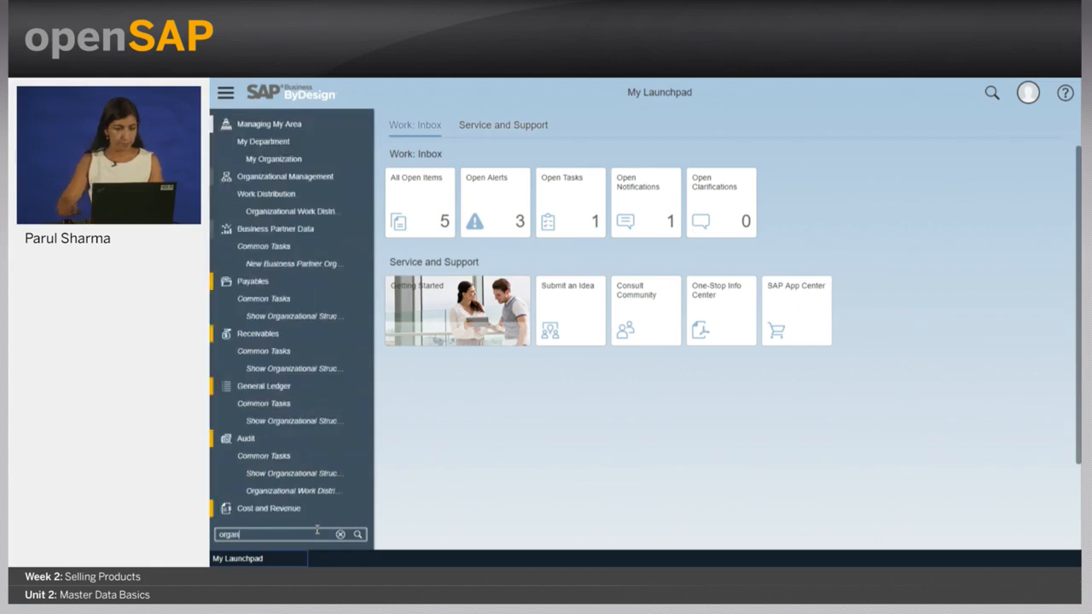
left_click(364, 179)
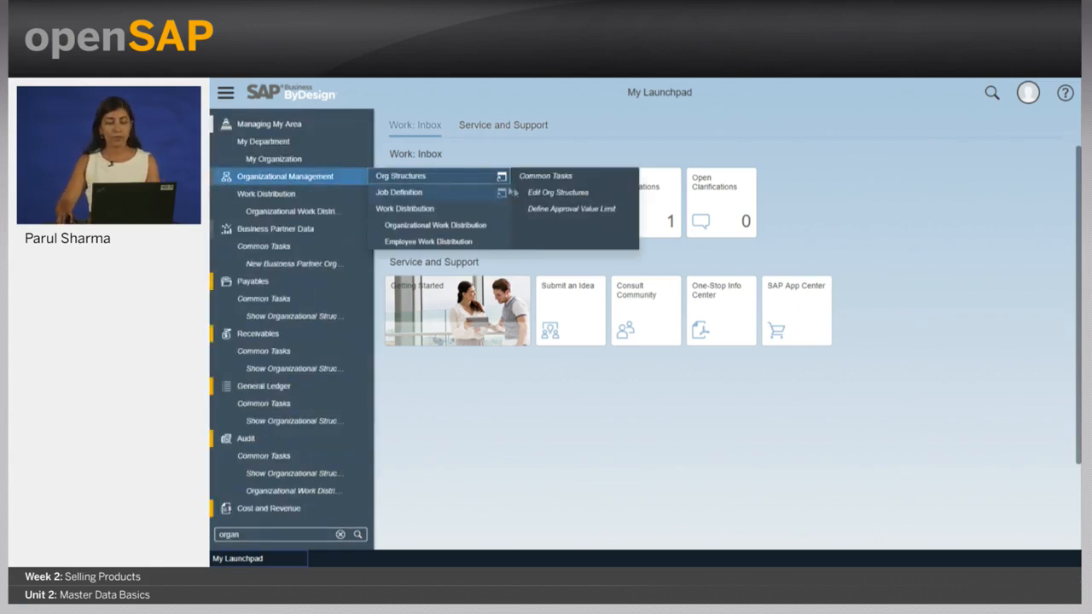
Step: Edit org structures effective 01/01/2015, selecting Holding and then Almika Inc
left_click(536, 192)
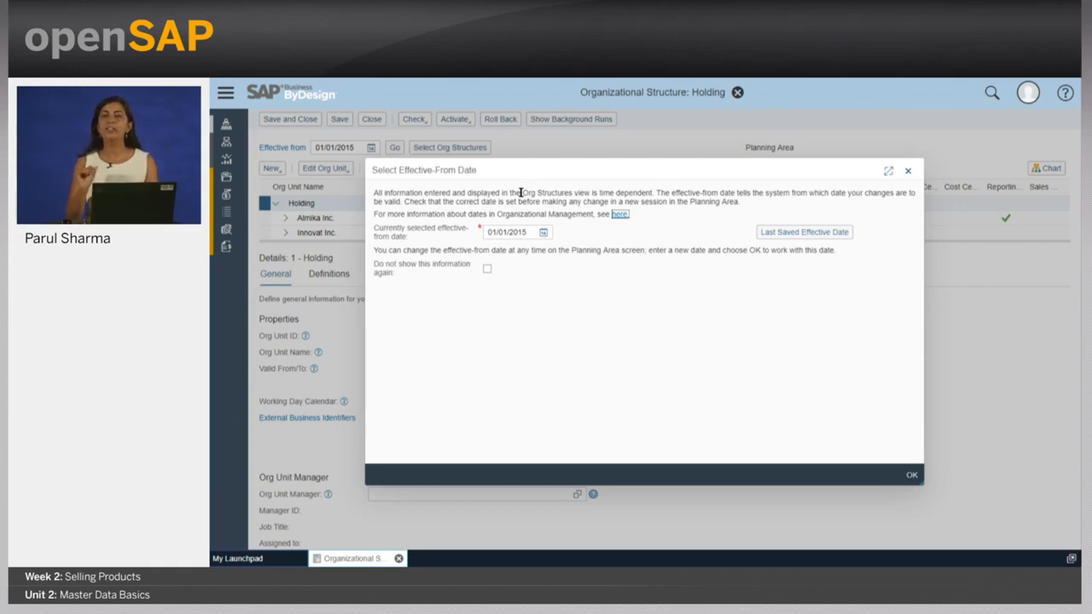
left_click(912, 475)
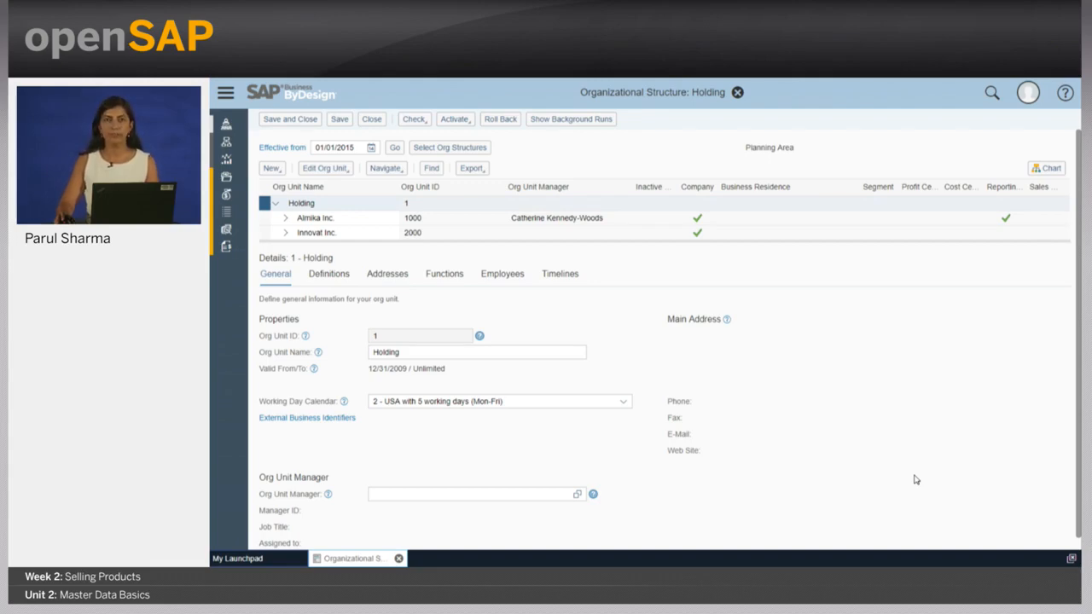
left_click(305, 204)
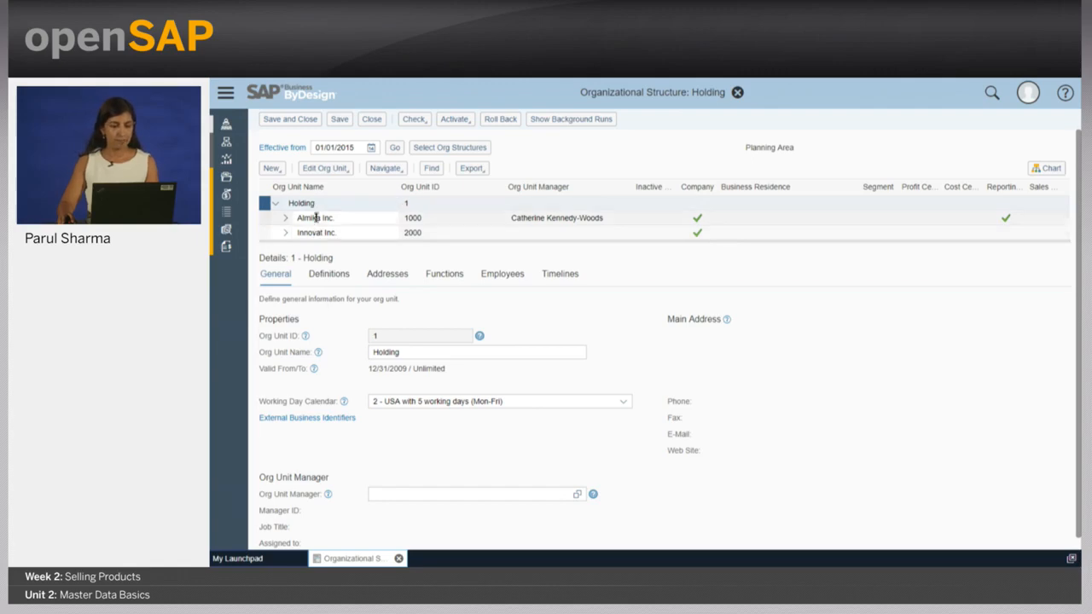
left_click(341, 219)
Step: Review Almika Inc.'s Definitions, then expand it and Almika Heating Cleveland to show sub-units
left_click(329, 273)
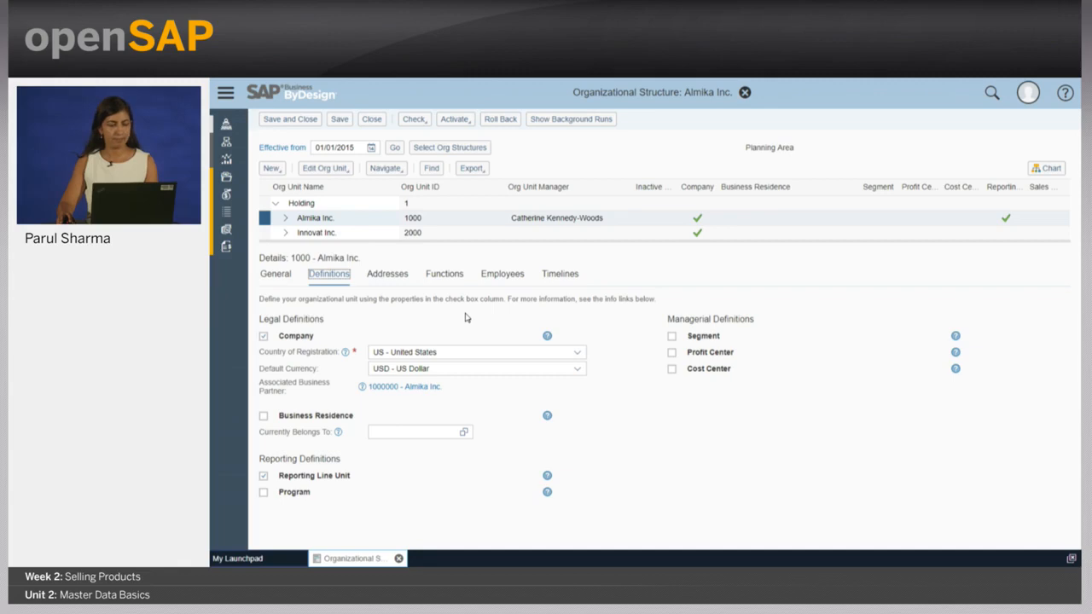
left_click(285, 218)
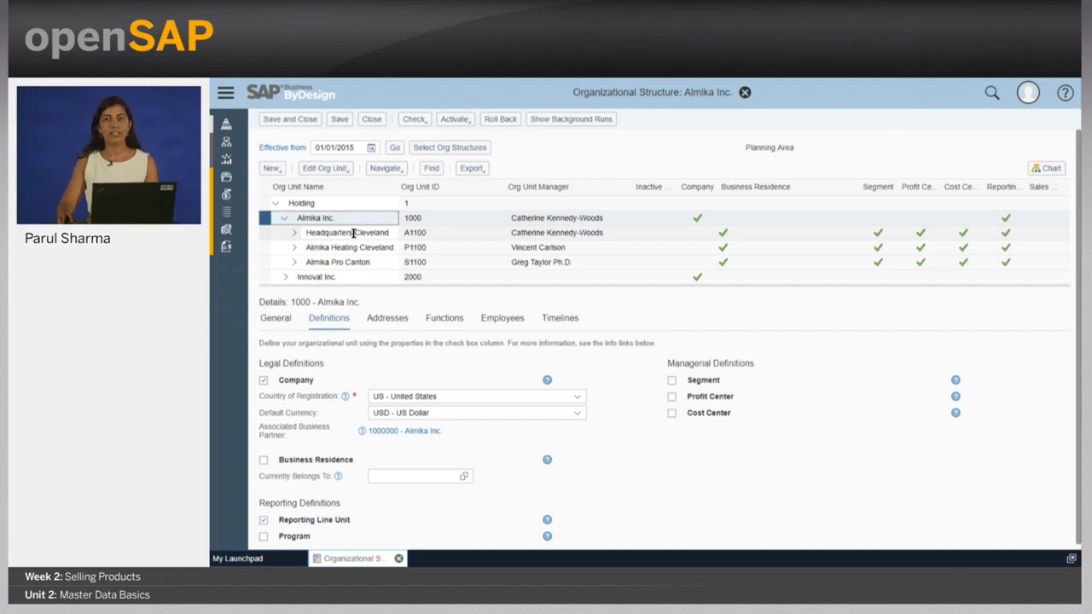
left_click(354, 247)
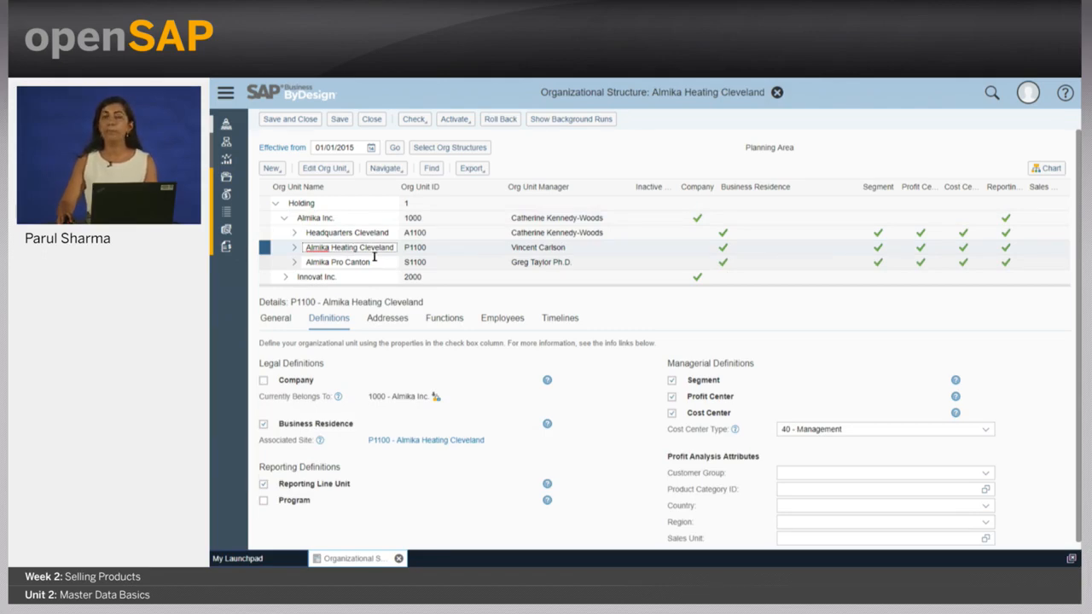
left_click(293, 248)
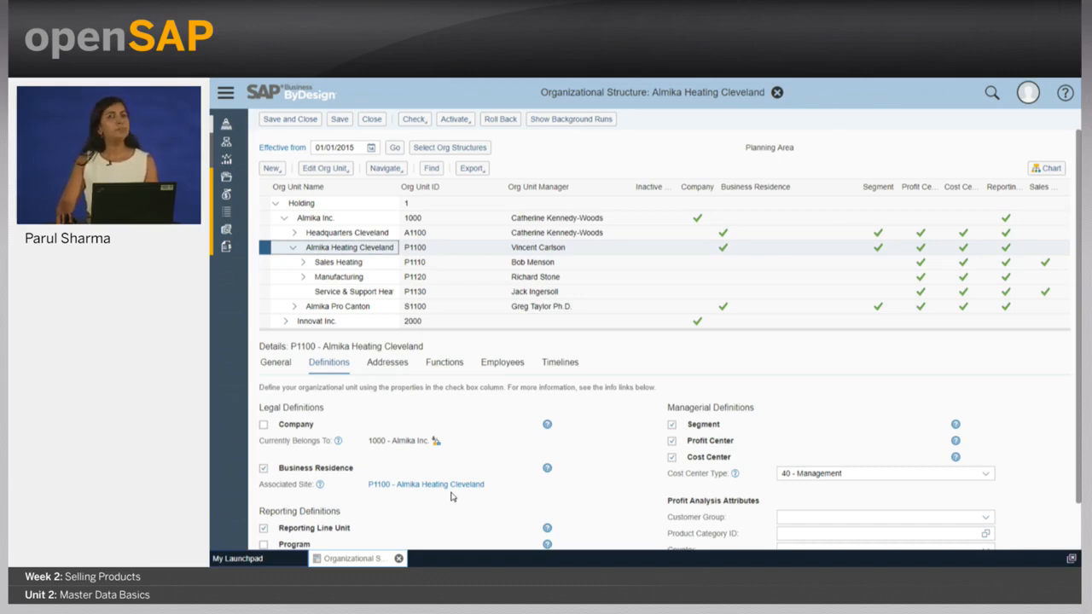
Step: Select Sales Heating (P1110) and view its assigned functions
left_click(350, 261)
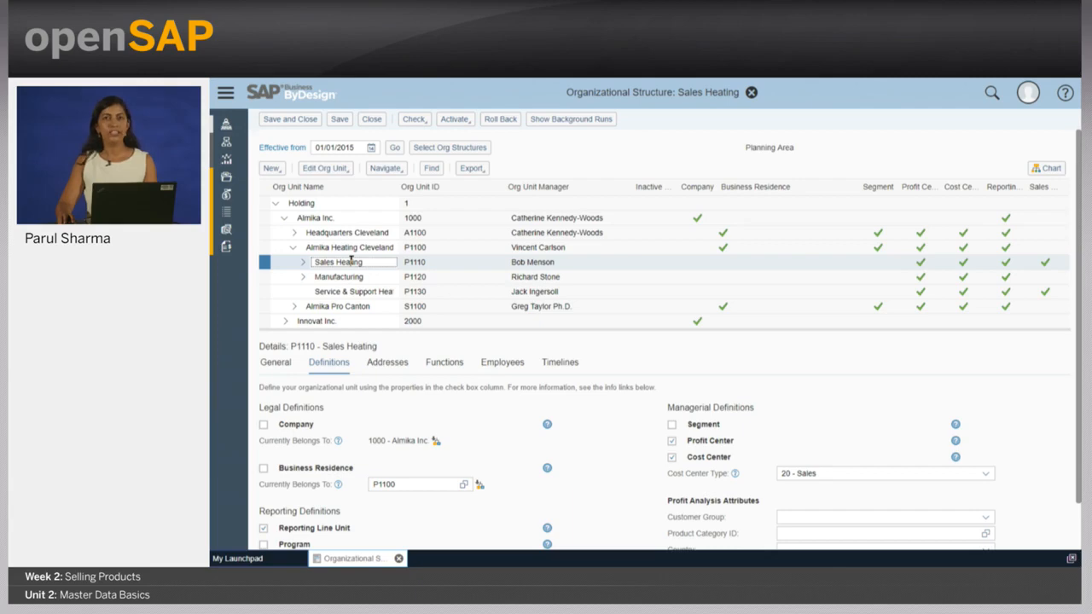
left_click(455, 370)
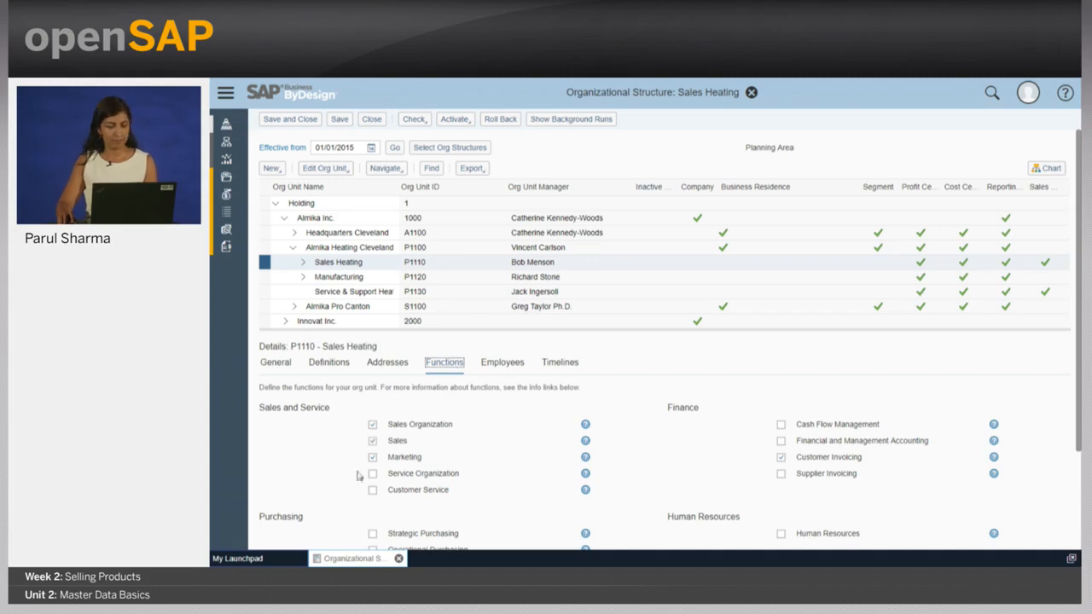
Step: Close the org structure and open the Business Configuration overview via a 'business conf' search
left_click(398, 559)
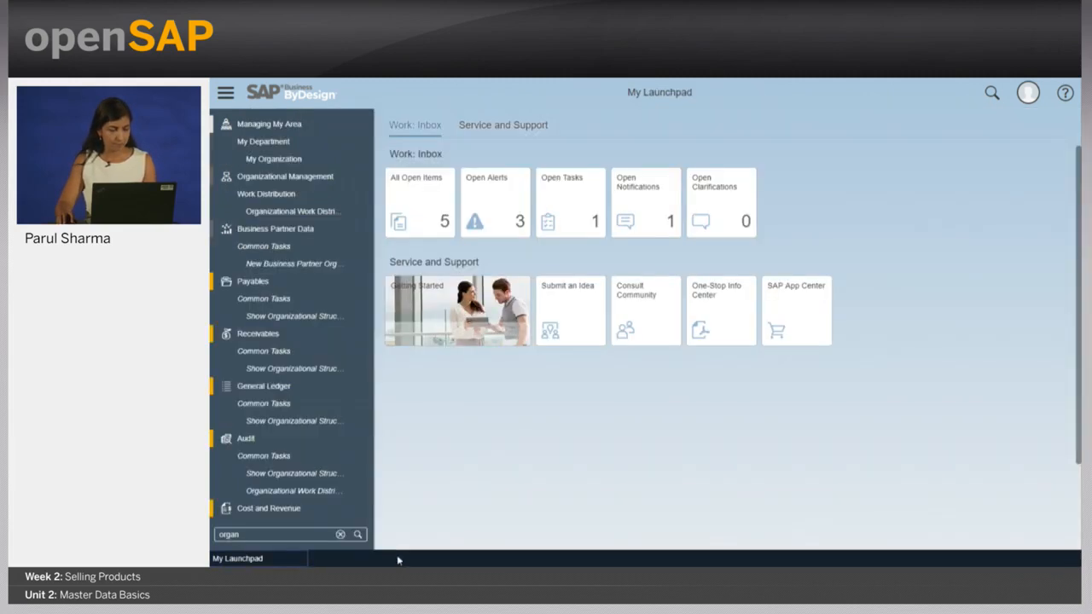
left_click_drag(269, 535, 211, 535)
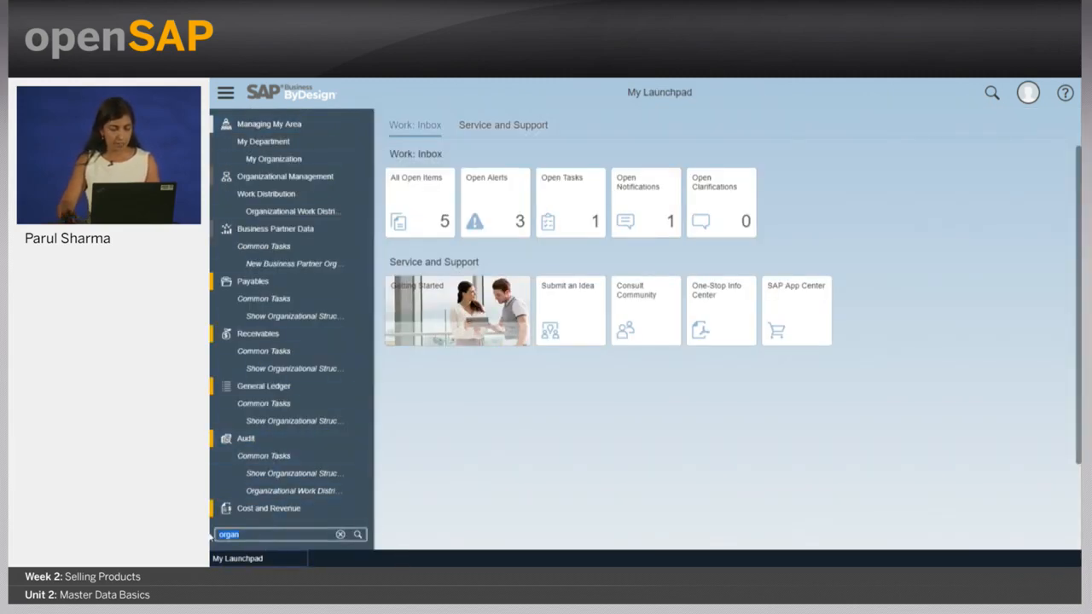
type("business conf")
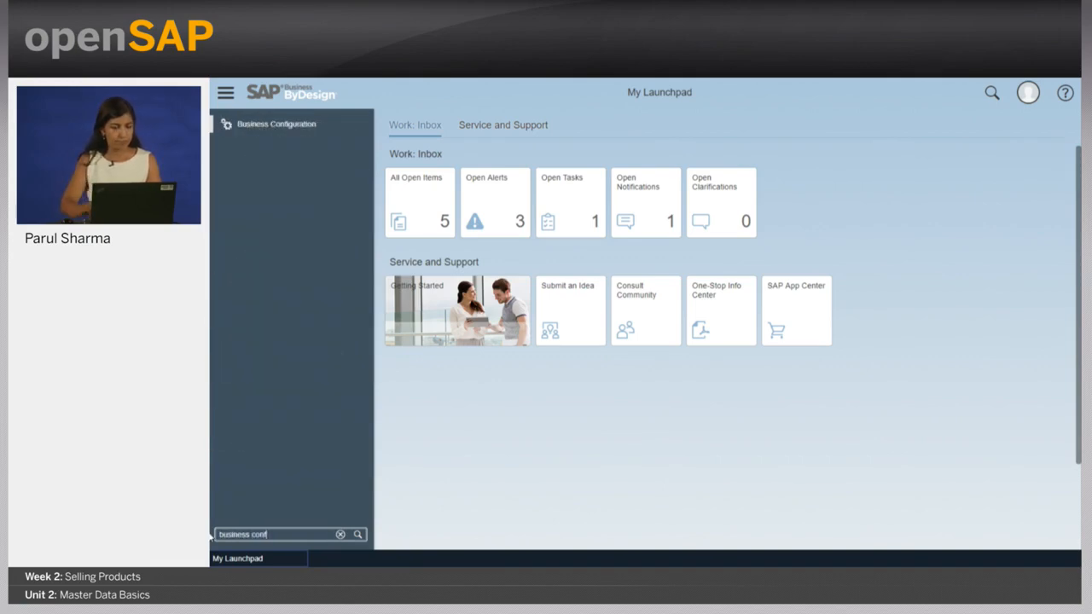
left_click(368, 127)
left_click(394, 127)
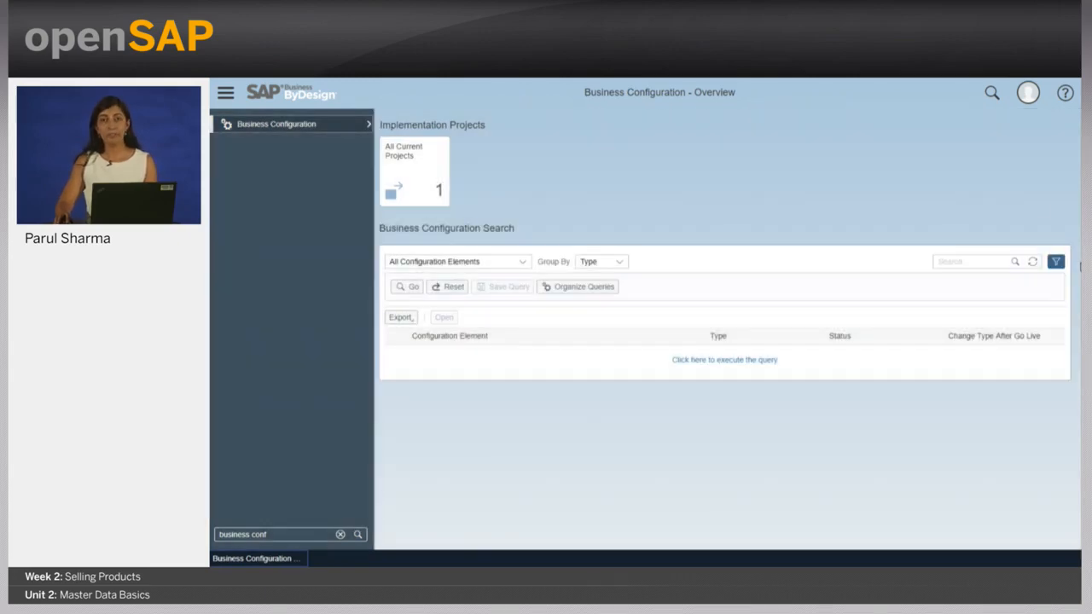
Step: Search configuration for '*involved parties*', fix the typo, and select Involved Parties for Sales Orders
left_click(938, 261)
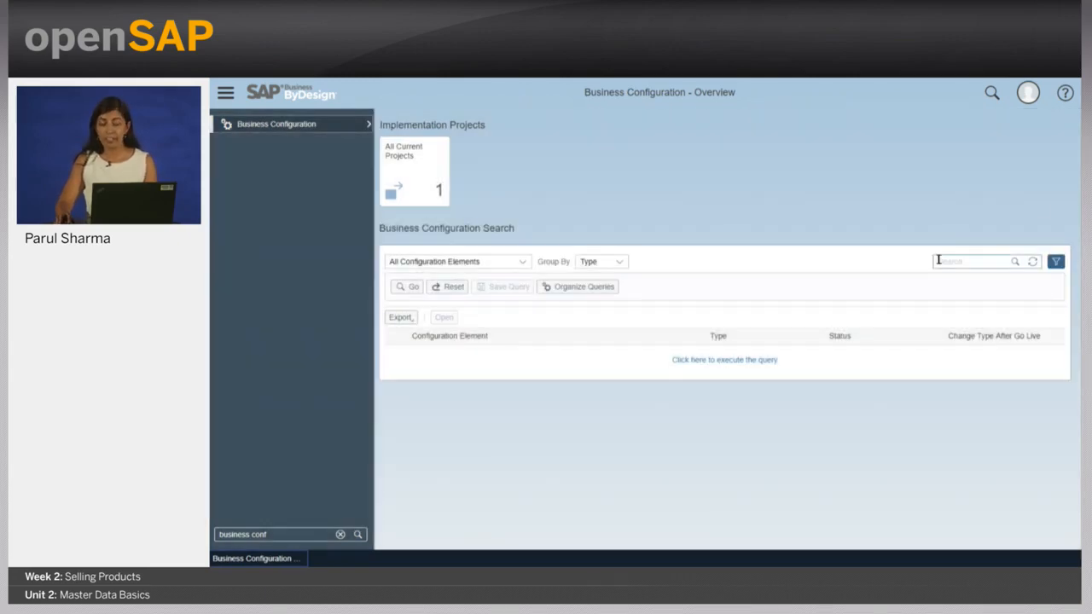
type("*i")
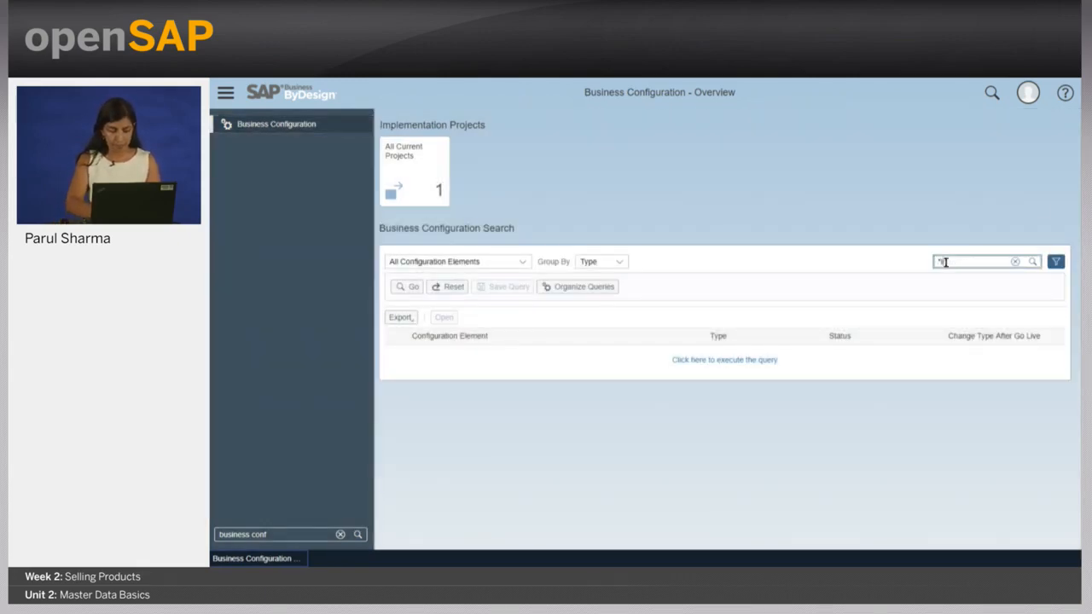
type("nvoives p")
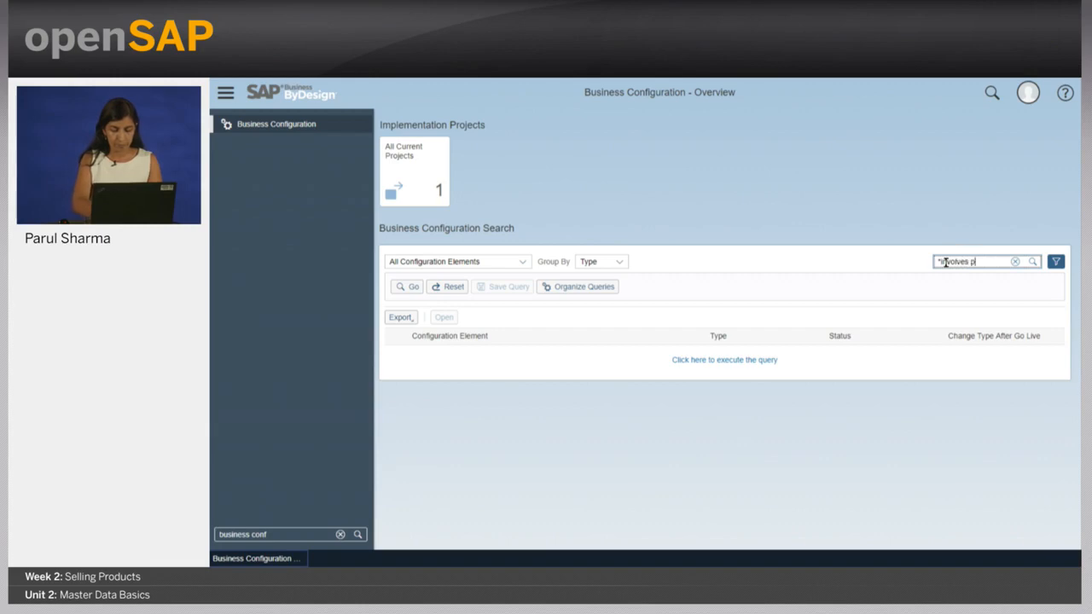
type("arties*")
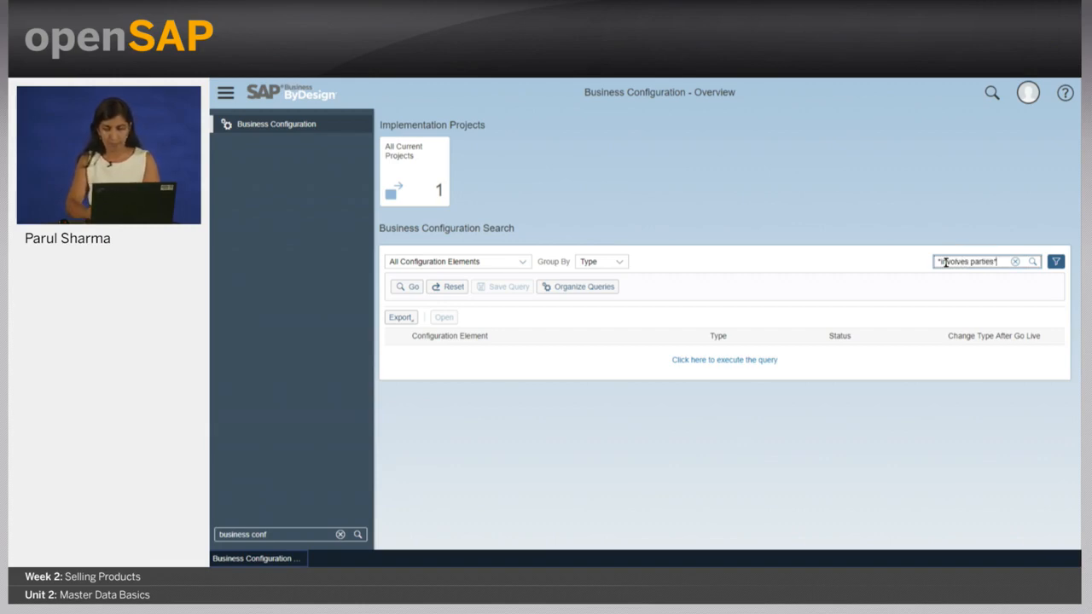
key("Return")
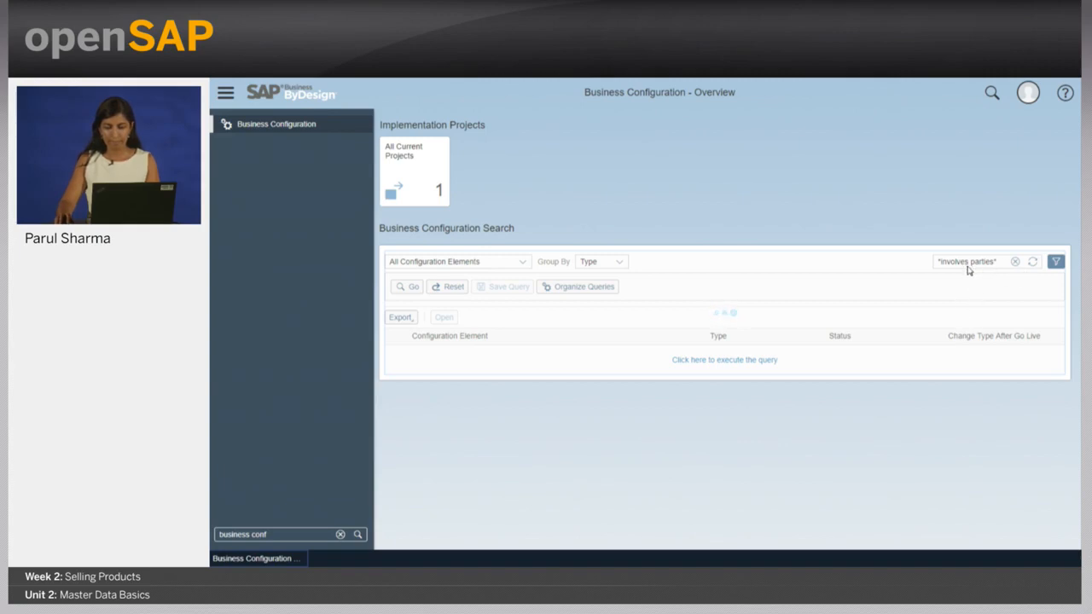
left_click(967, 261)
key("BackSpace")
key("Return")
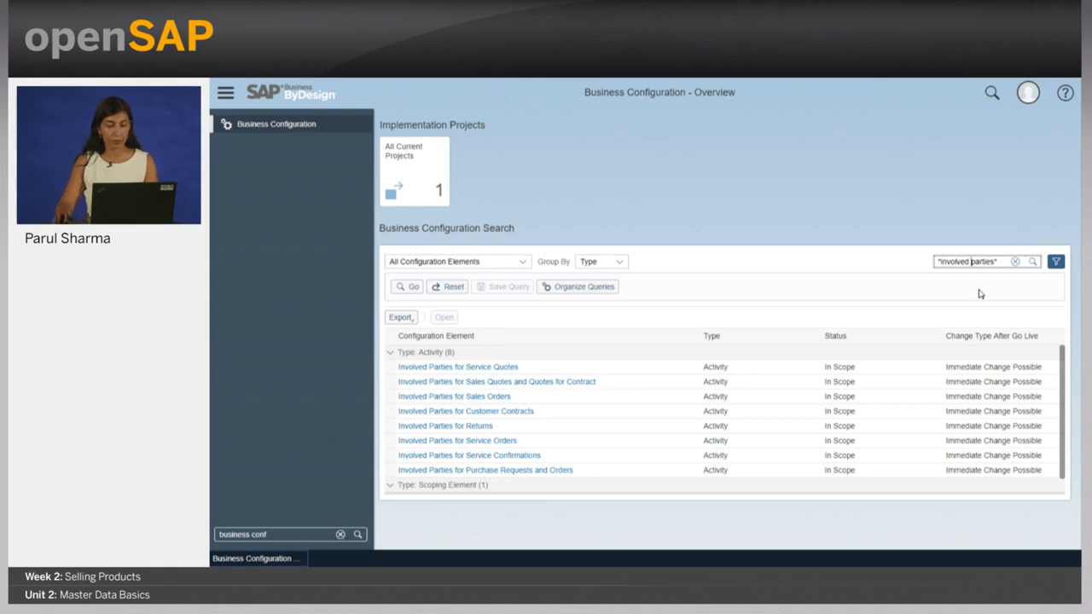
left_click(394, 400)
left_click(418, 400)
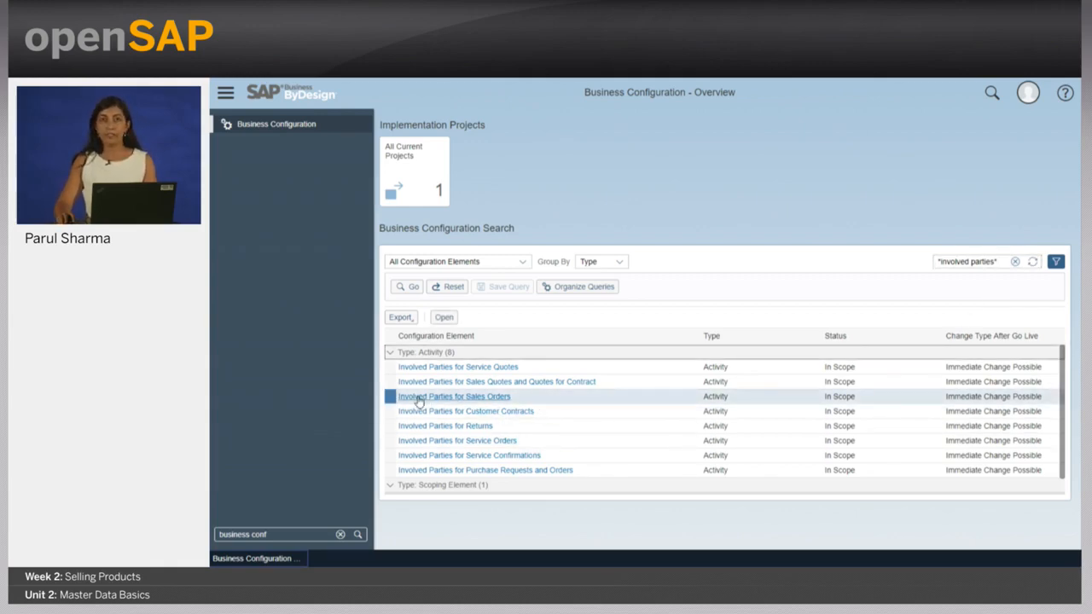
Step: Open Involved Parties for Sales Orders and review the Sales Unit determination steps
left_click(418, 400)
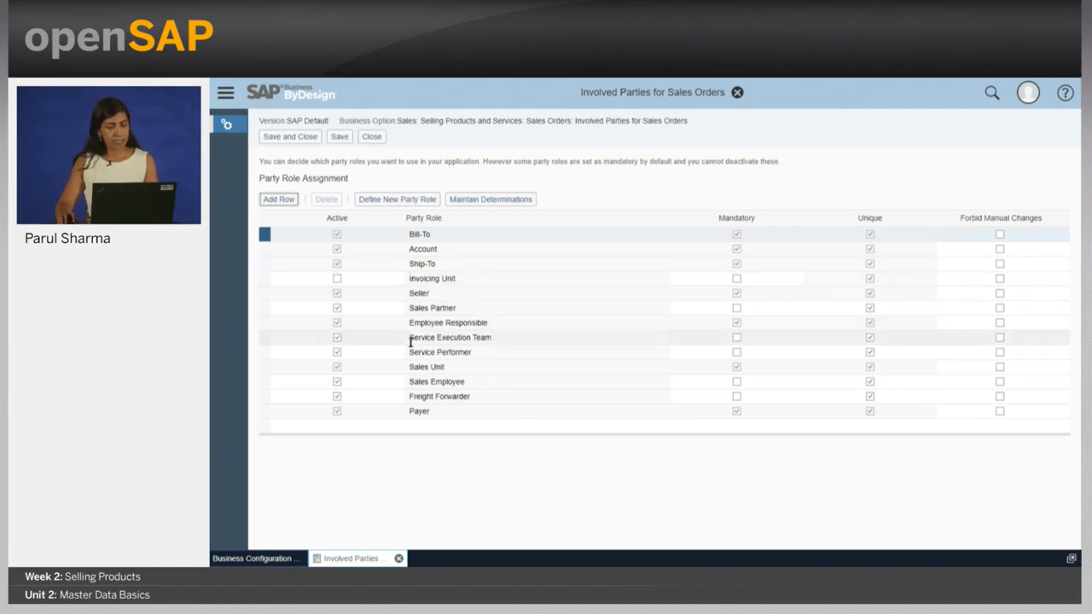
left_click(264, 368)
left_click(523, 200)
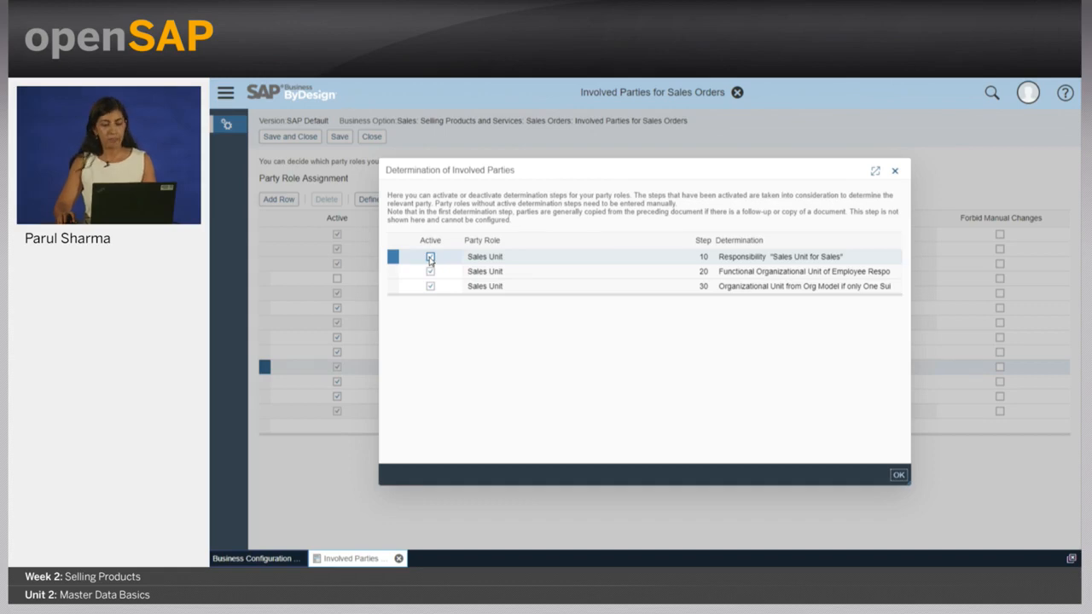
left_click(900, 478)
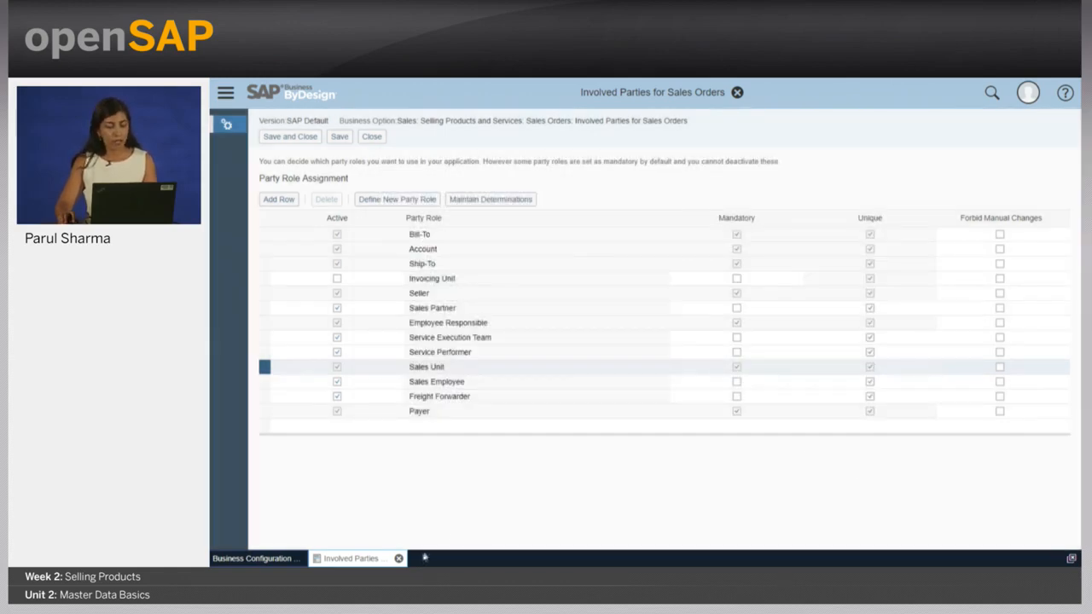
Step: Close the settings and open Account Management's Accounts list via an 'accounts' search
left_click(398, 558)
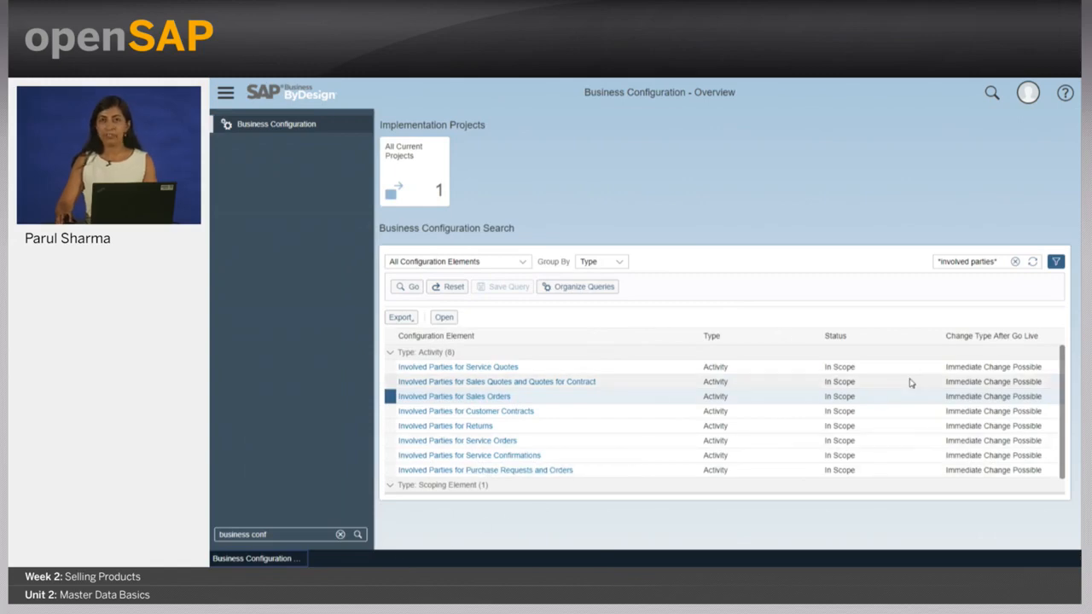
left_click(260, 536)
type("accounts")
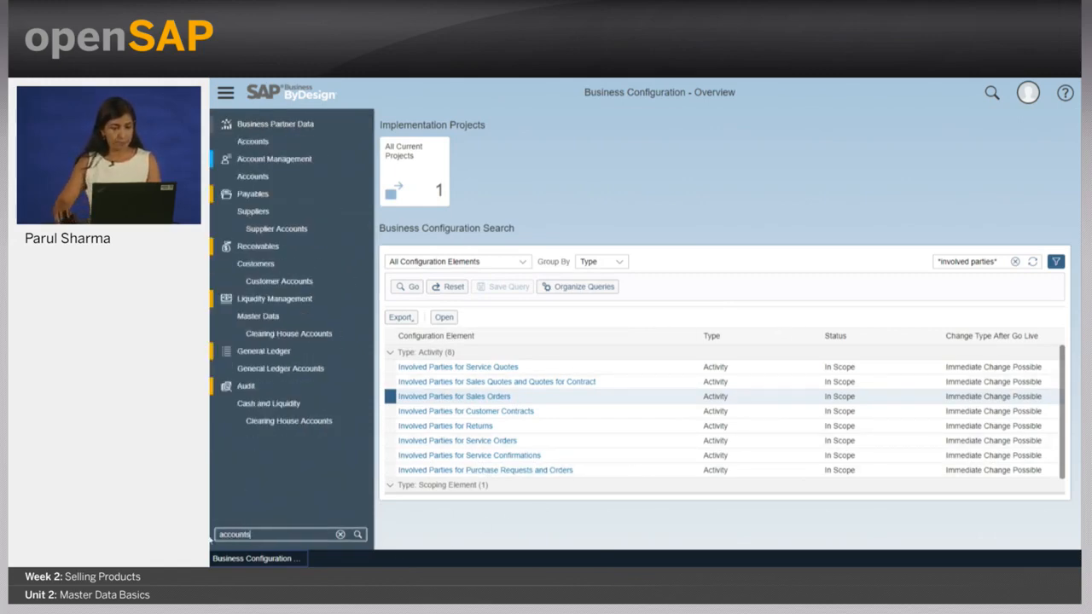
left_click(368, 163)
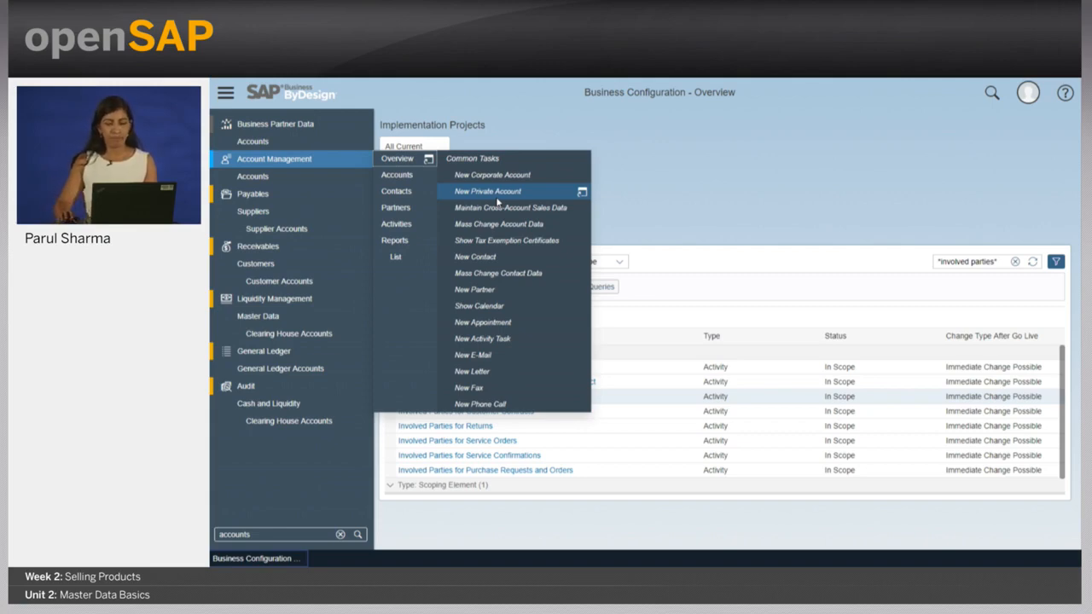
left_click(404, 175)
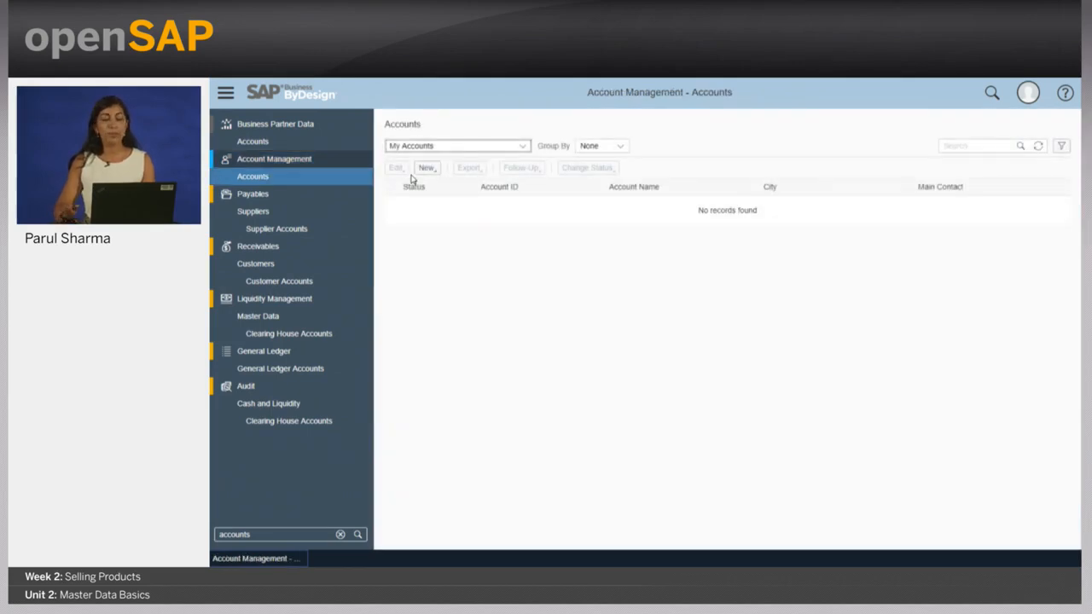
Step: Switch to All Accounts, search '*silver*', and open Silverstar Wholesale Corp for changes
left_click(521, 146)
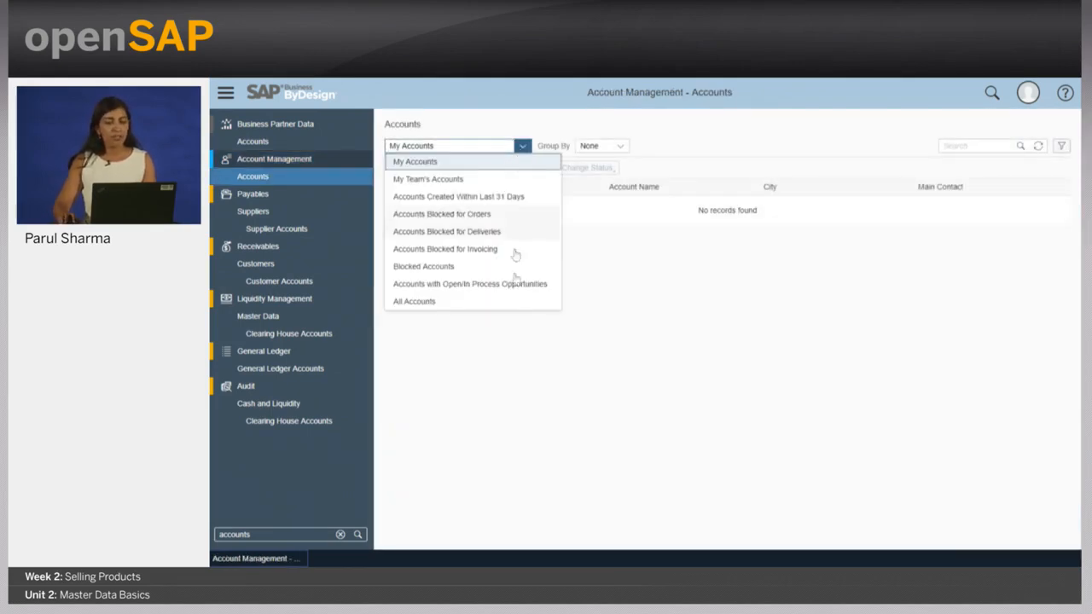
left_click(512, 302)
left_click(981, 147)
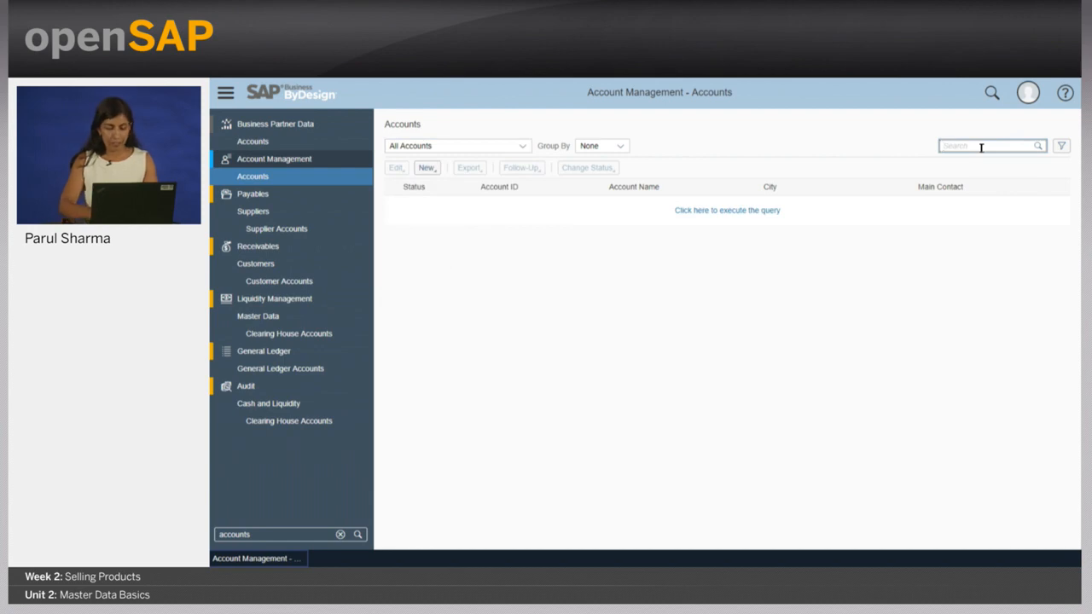
type("*")
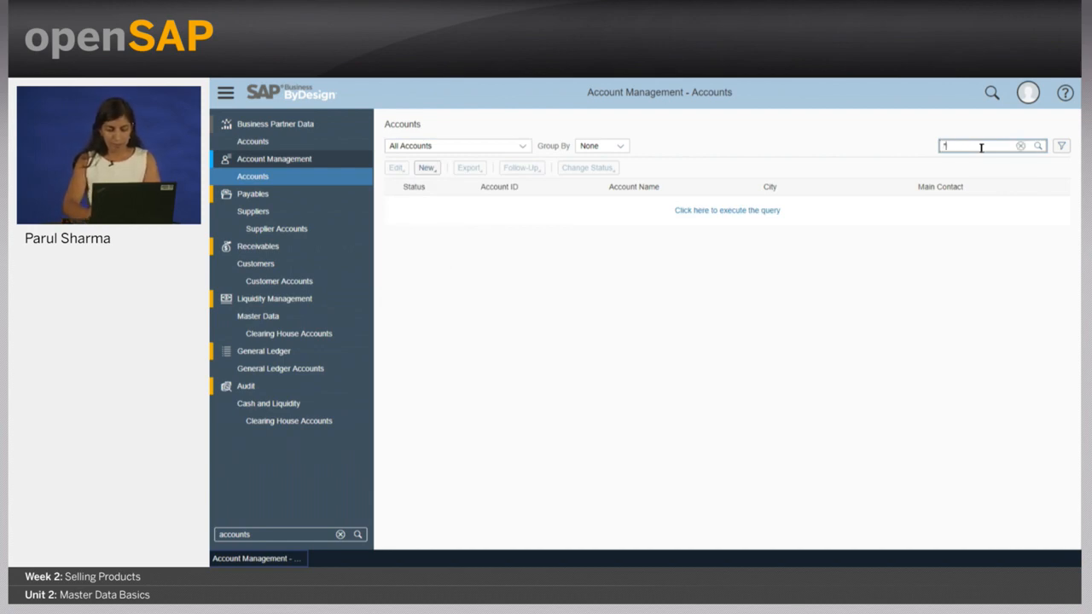
type("silver*")
key("Return")
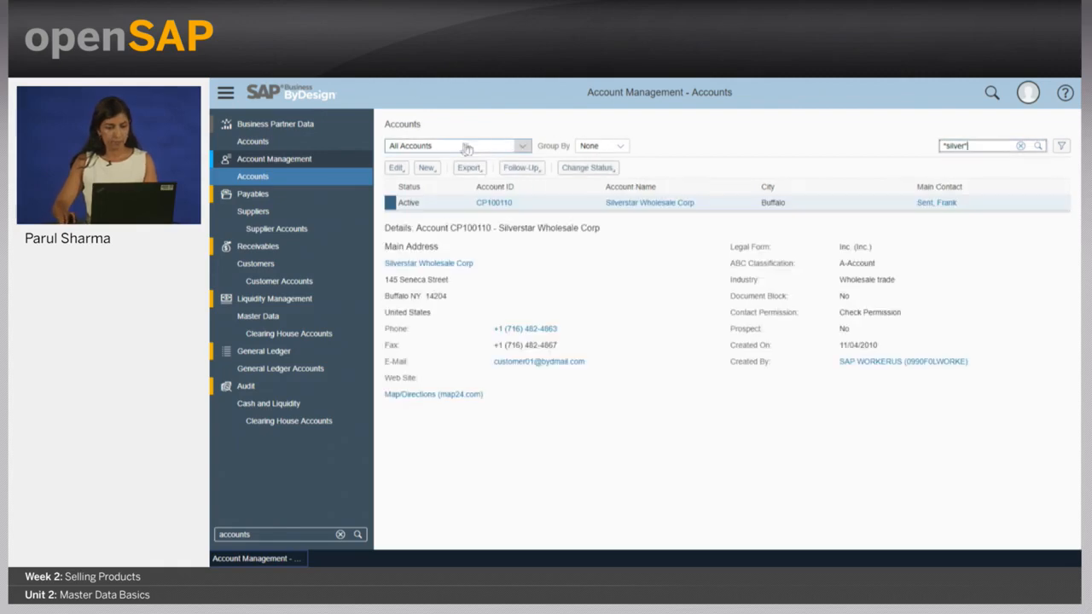
left_click(396, 168)
left_click(407, 185)
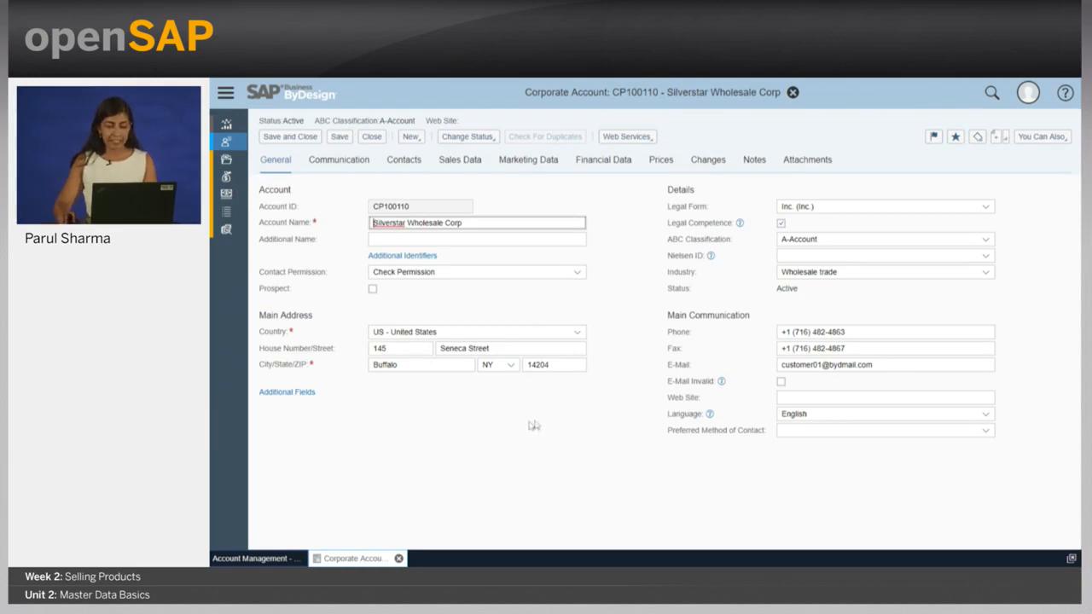
Step: Check Silverstar's Communication, Sales Data and Financial Data tabs
left_click(337, 162)
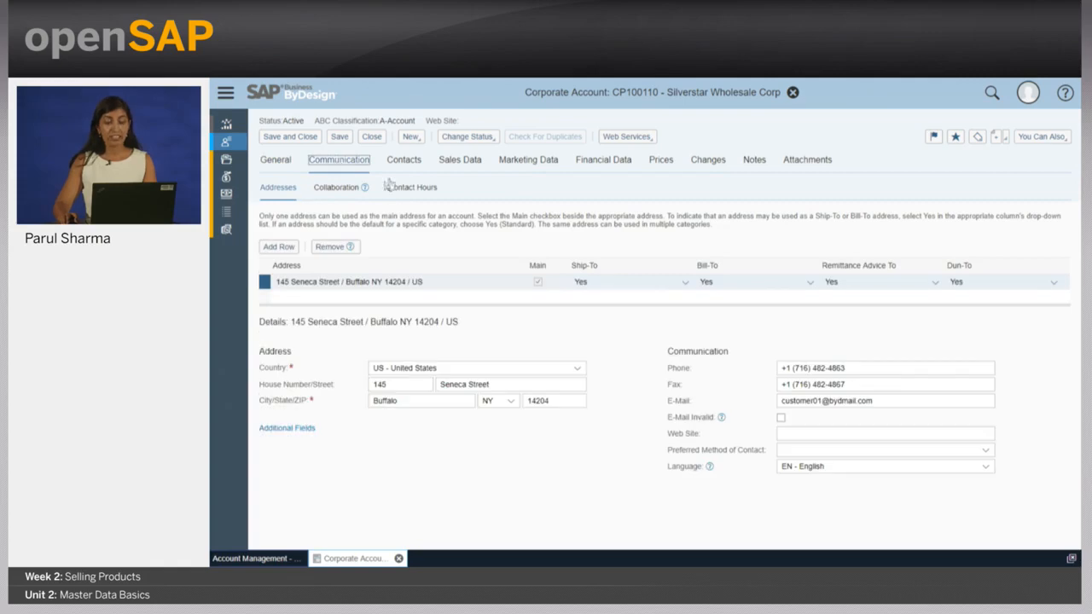
left_click(460, 163)
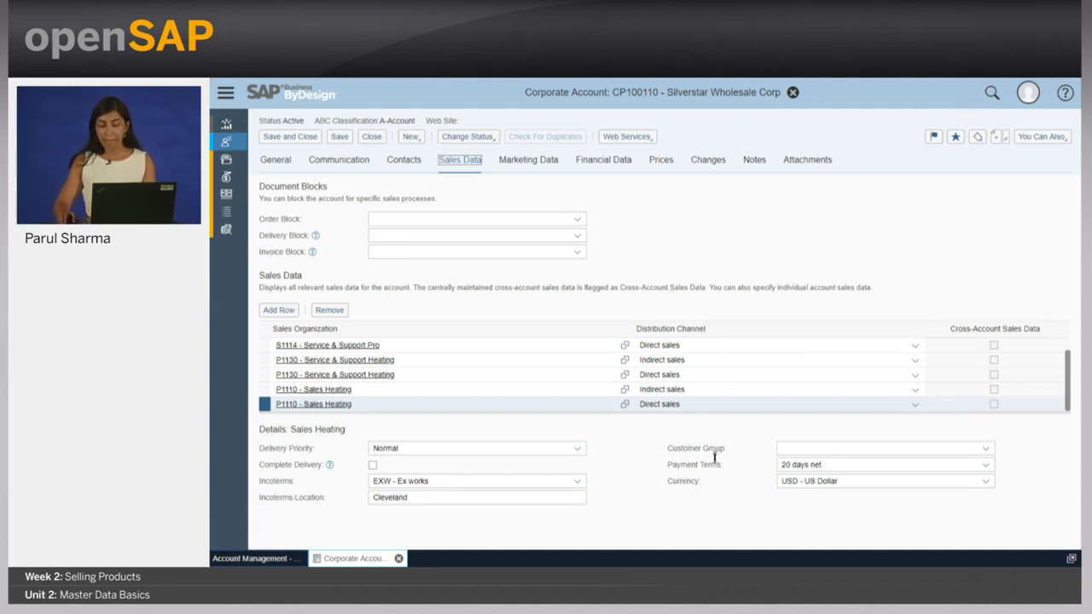
left_click(607, 161)
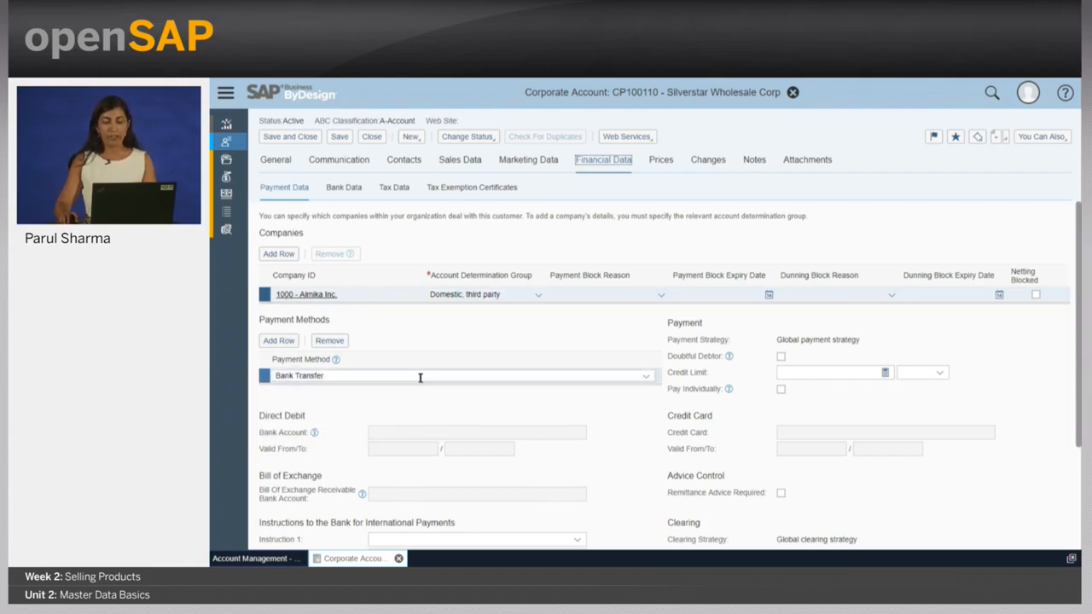
Step: Add a payment-method row and browse the available methods without choosing one
left_click(272, 341)
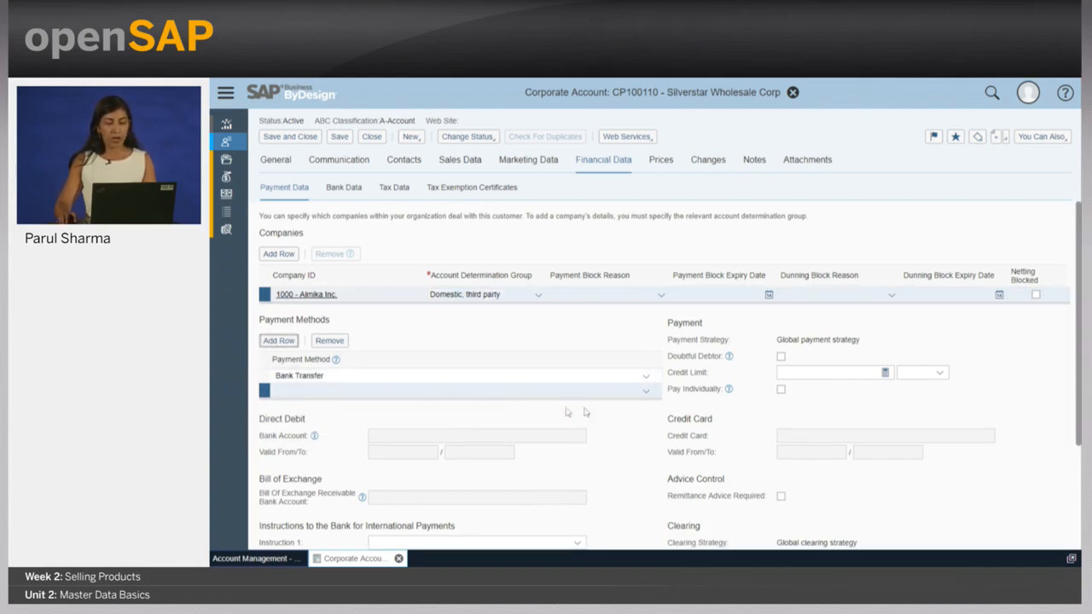
left_click(645, 391)
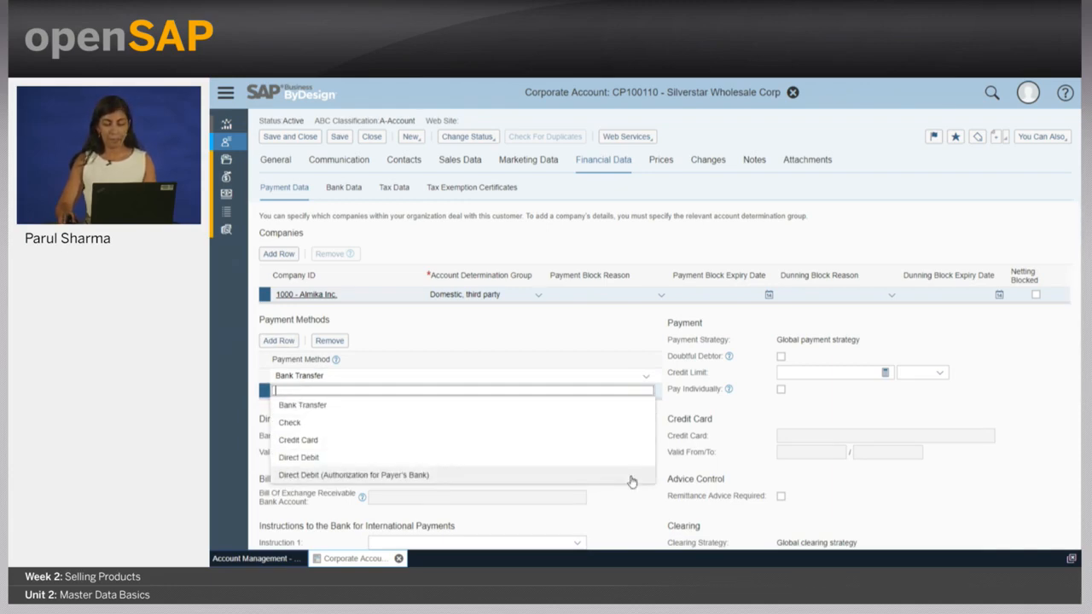
left_click(622, 349)
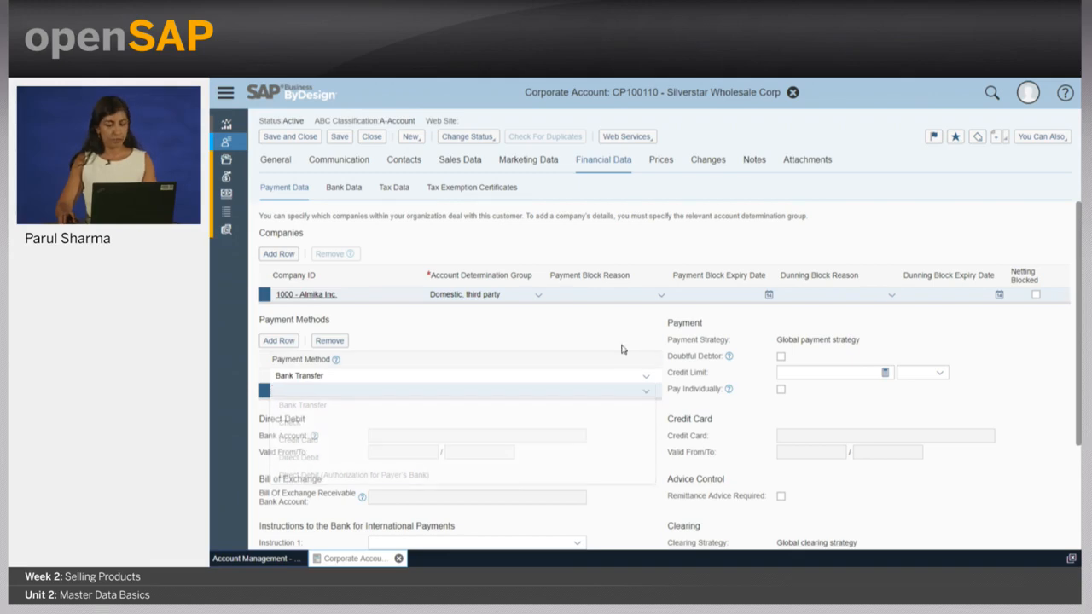
Step: Close the account discarding changes, then return to the slide show's next slide
left_click(371, 138)
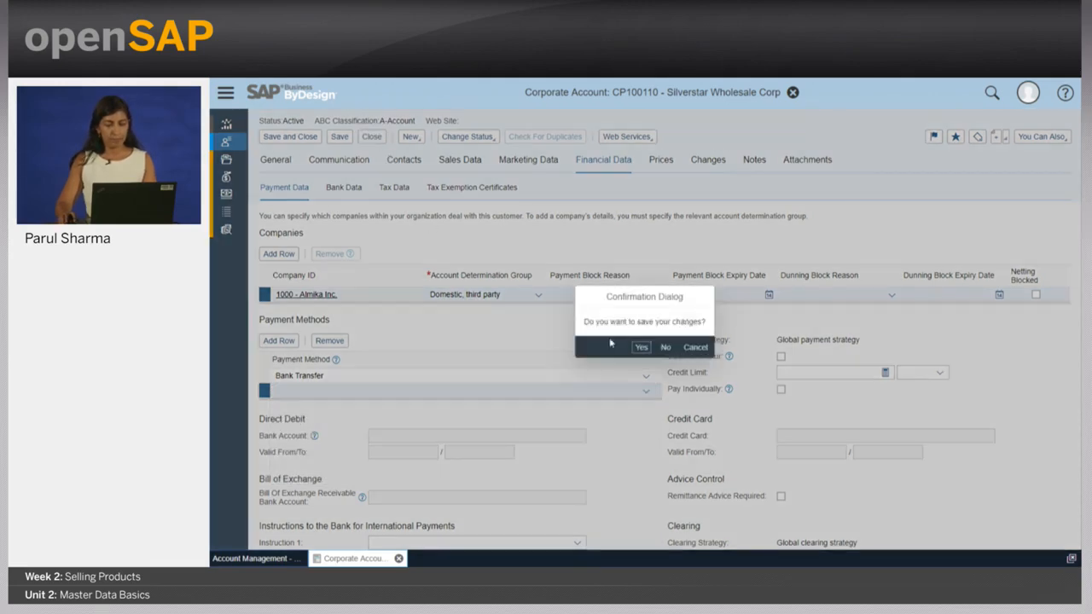
left_click(665, 349)
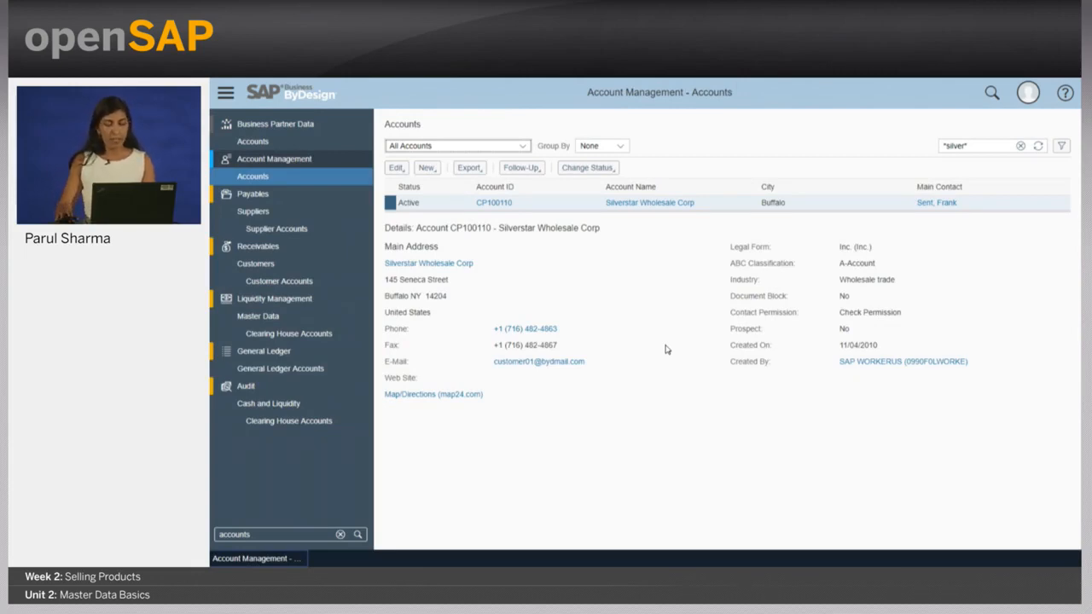
key("alt+Tab")
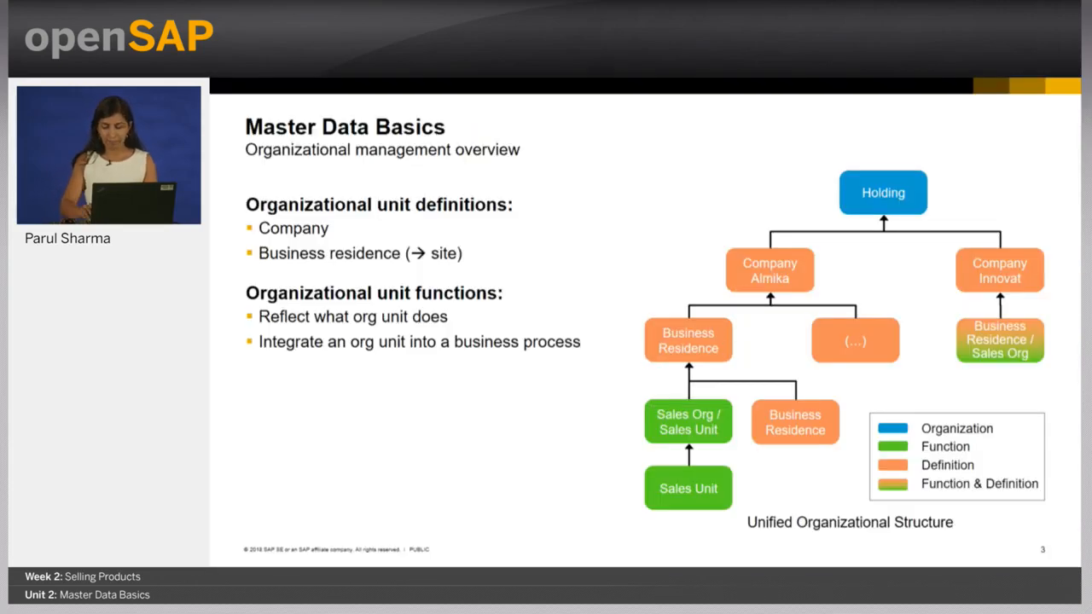
key("Right")
key("Right")
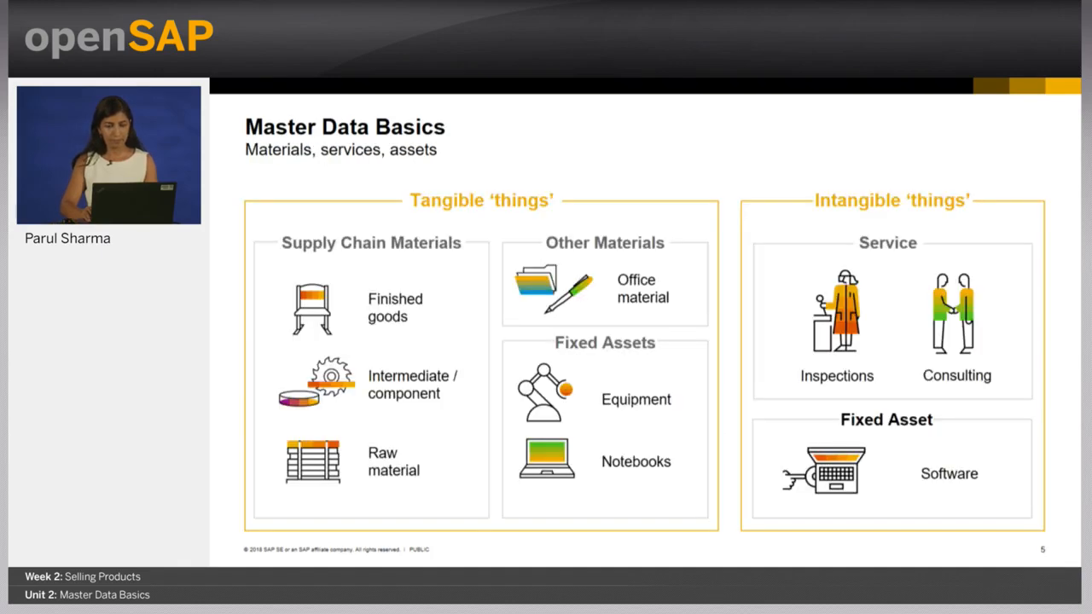